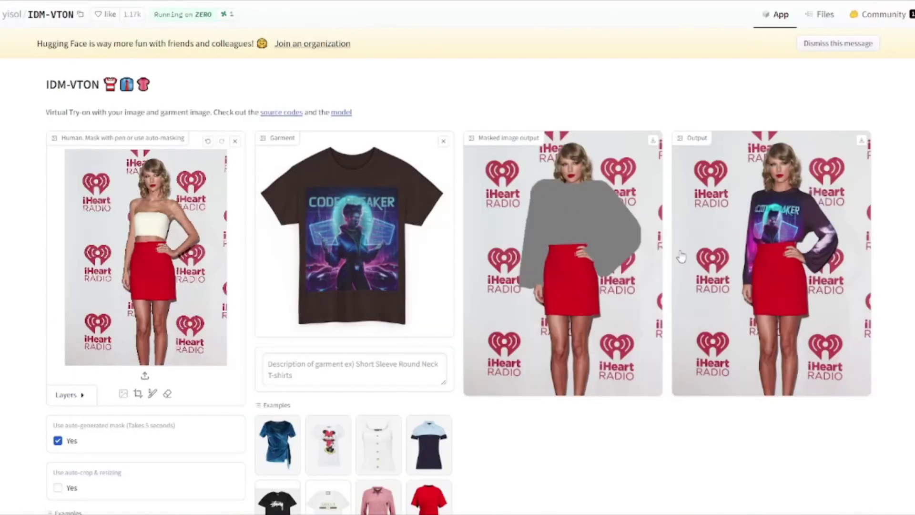
drag(143, 213, 162, 229)
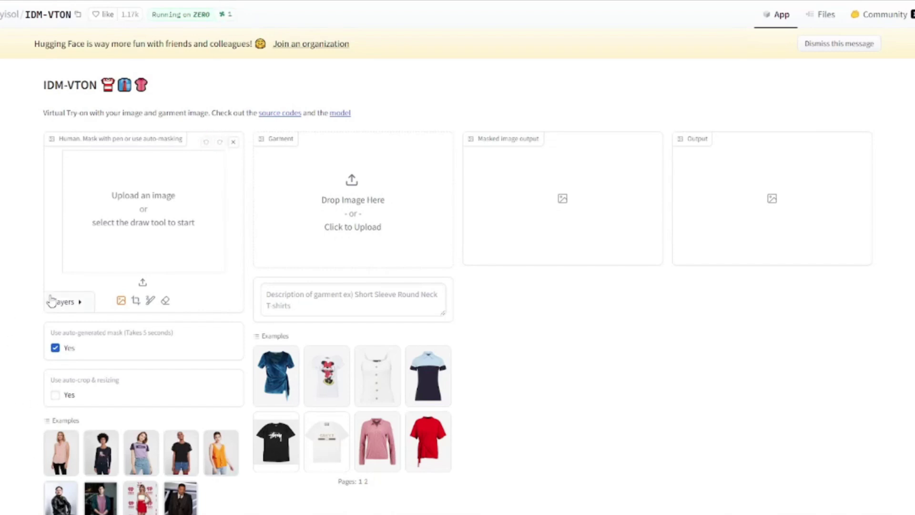
Preview several example people as the human image, from the woman in the pink blouse to the man in the black suit
scroll(23, 261, down, 1)
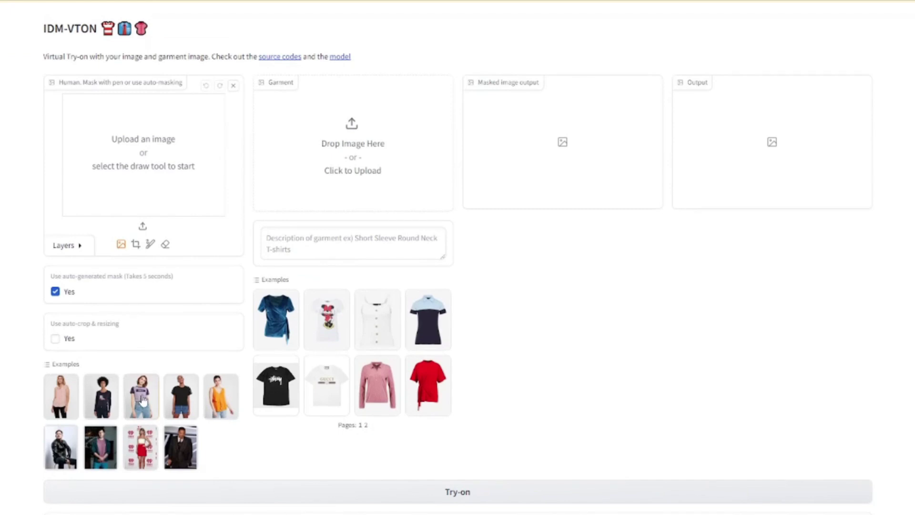
click(67, 398)
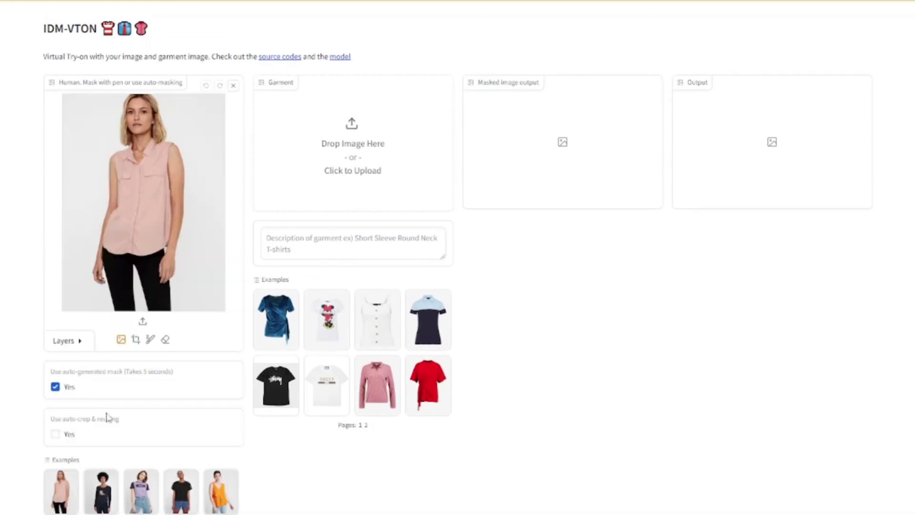
scroll(105, 410, down, 2)
click(108, 385)
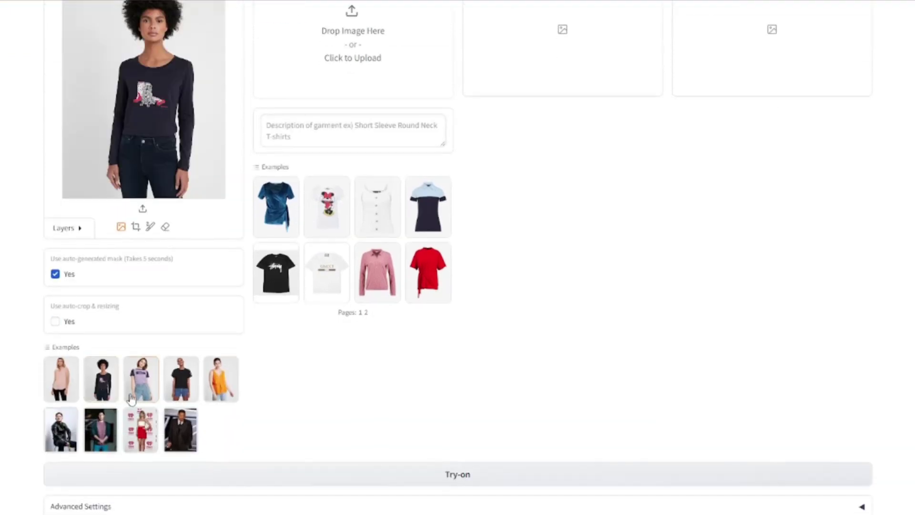
click(100, 431)
click(150, 443)
scroll(152, 439, up, 2)
scroll(152, 440, down, 3)
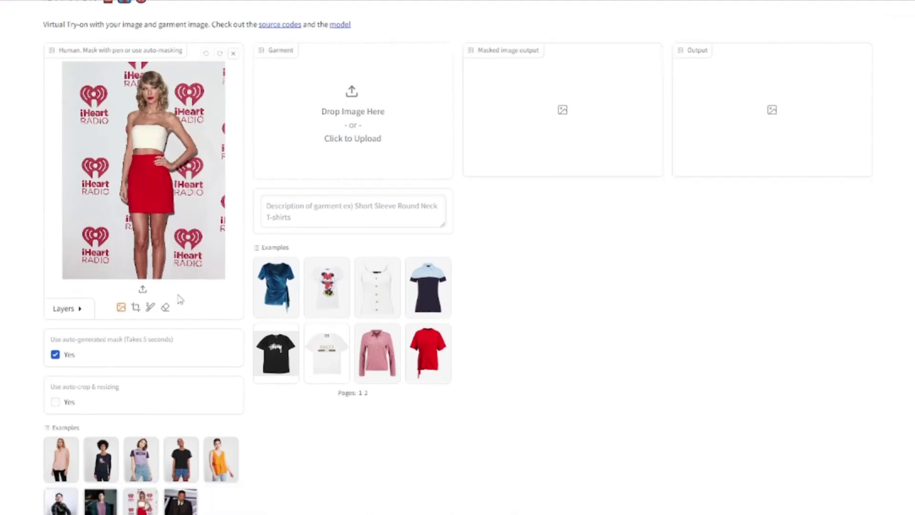
click(195, 399)
scroll(169, 216, up, 2)
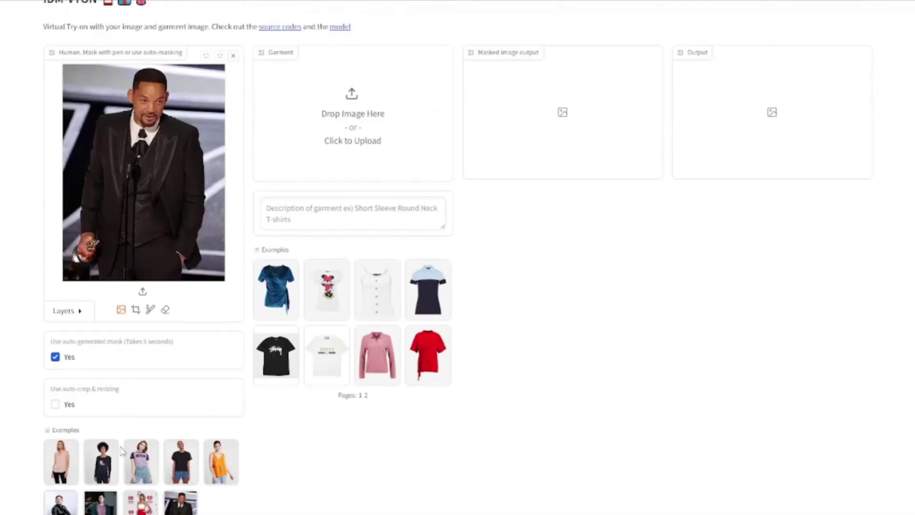
Use the example photo of the woman in the purple Vans T-shirt as the human image
scroll(122, 451, down, 1)
click(134, 411)
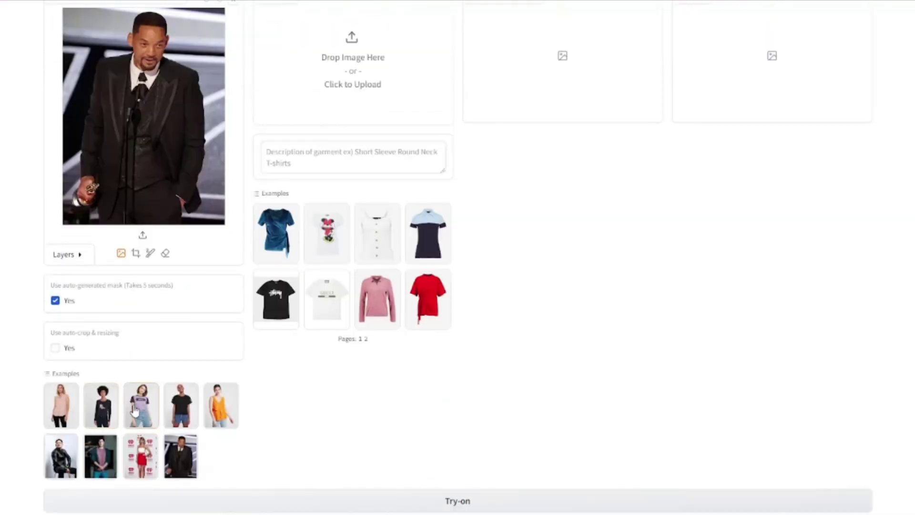
scroll(131, 242, up, 3)
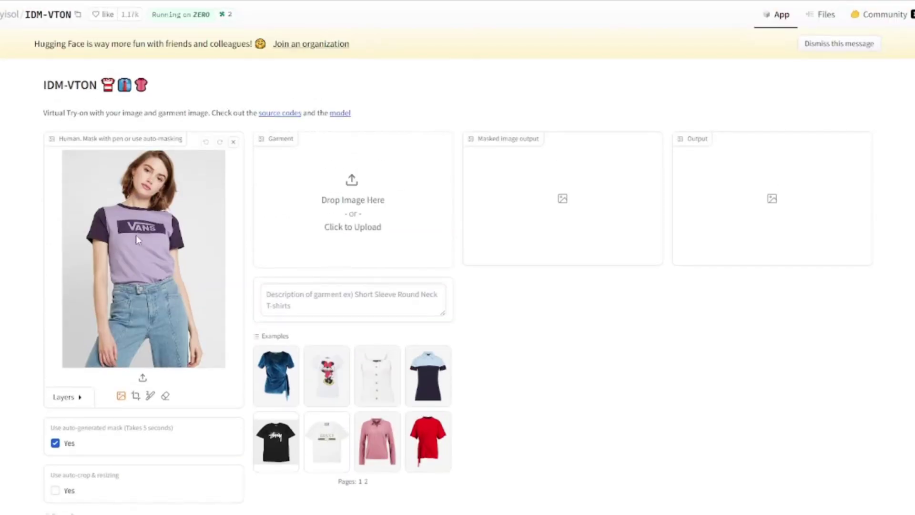
Preview the example garments, including the blue velvet wrap top, Minnie Mouse T-shirt, two-tone polo and black Stüssy T-shirt
click(284, 387)
scroll(341, 338, down, 1)
scroll(341, 337, down, 2)
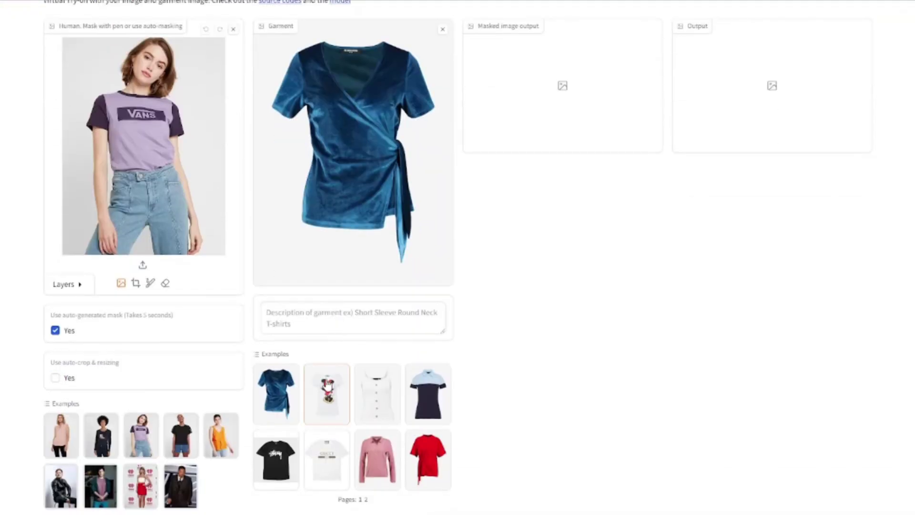
click(327, 388)
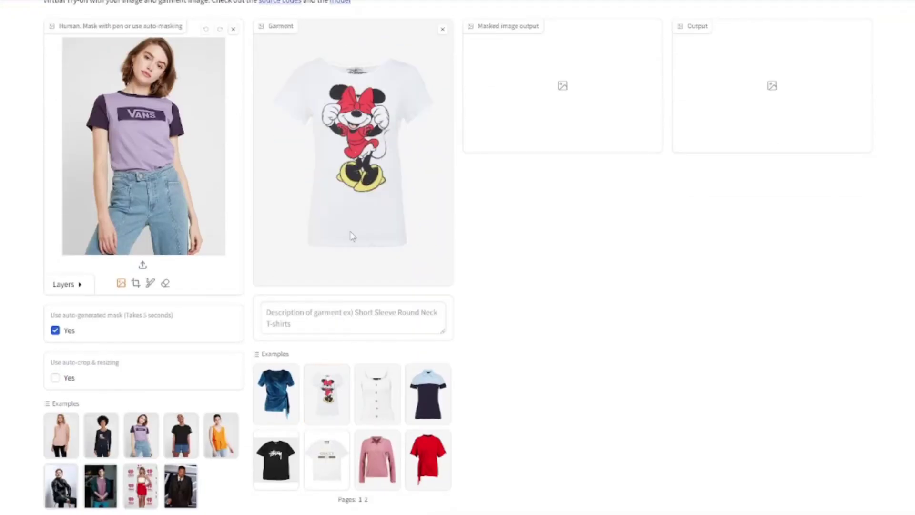
click(379, 396)
click(437, 412)
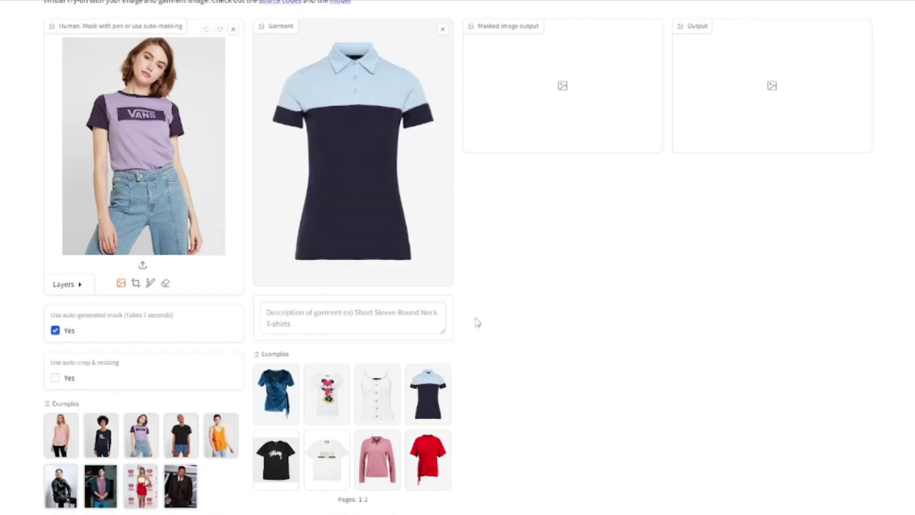
click(275, 473)
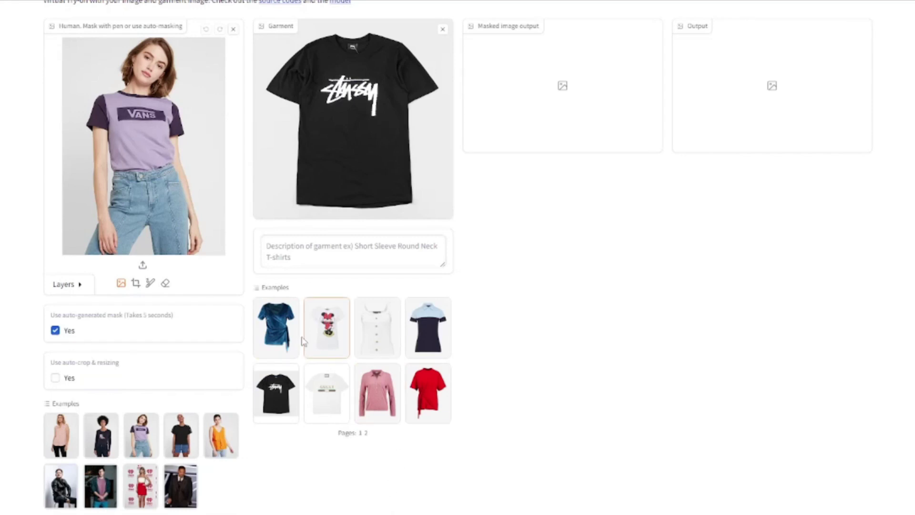
Use the example red T-shirt with the side tie as the garment
click(441, 395)
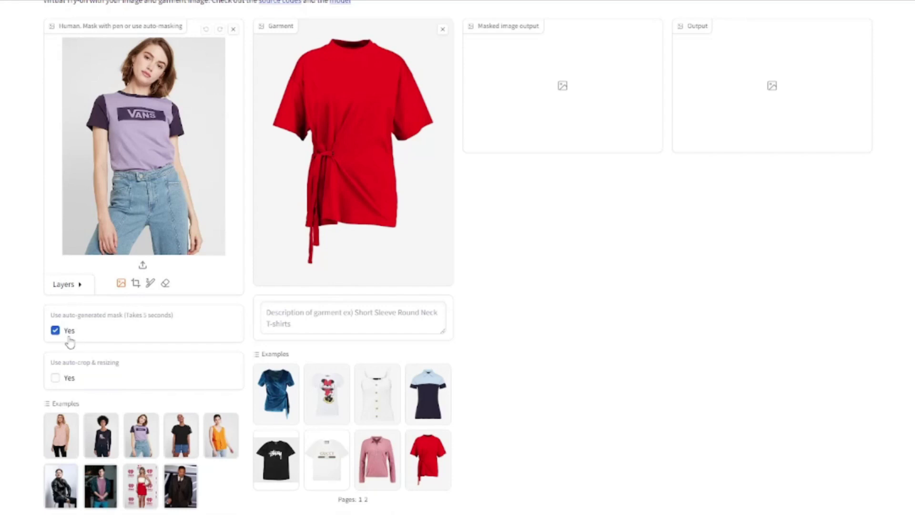
Try painting a manual mask over the Vans T-shirt, undo the stroke and re-enable the auto-generated mask
scroll(181, 325, up, 1)
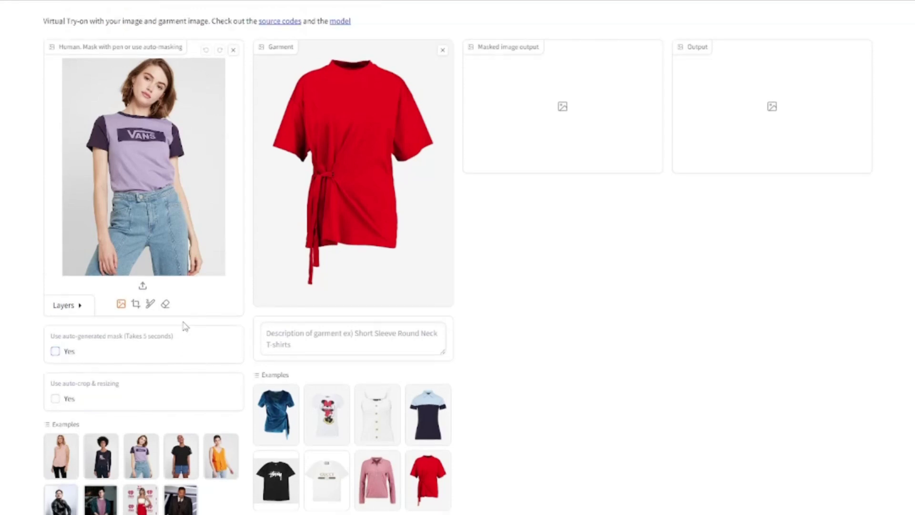
click(150, 339)
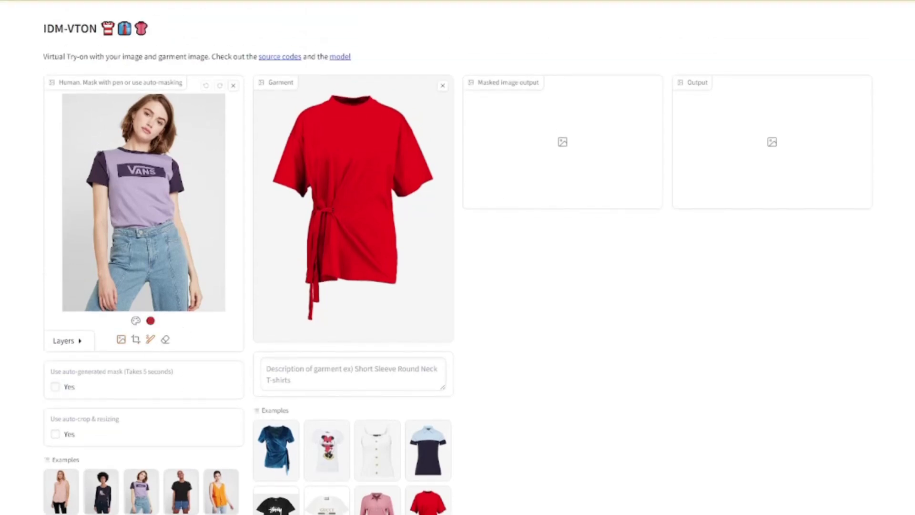
drag(127, 202, 167, 219)
key(ctrl+z)
click(56, 387)
Run the try-on of the red T-shirt on the woman in the Vans T-shirt and view the output
scroll(457, 257, down, 3)
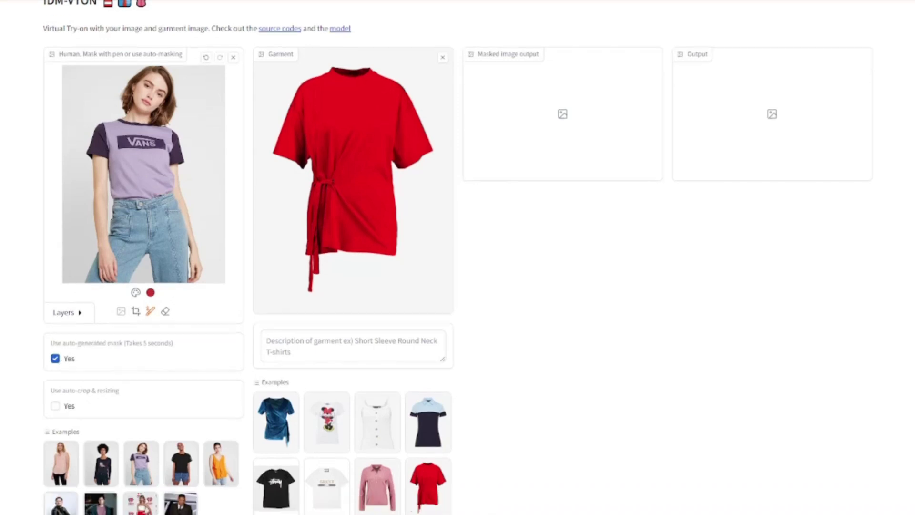
click(418, 443)
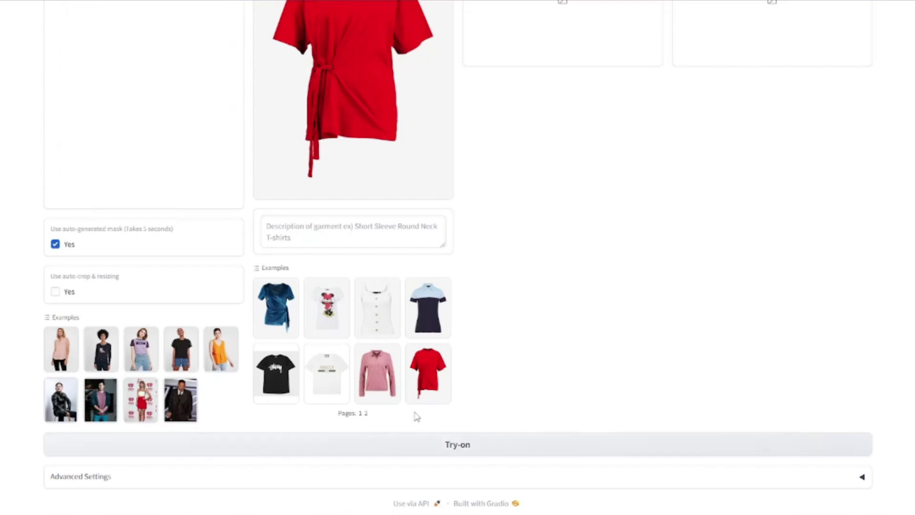
scroll(311, 252, up, 5)
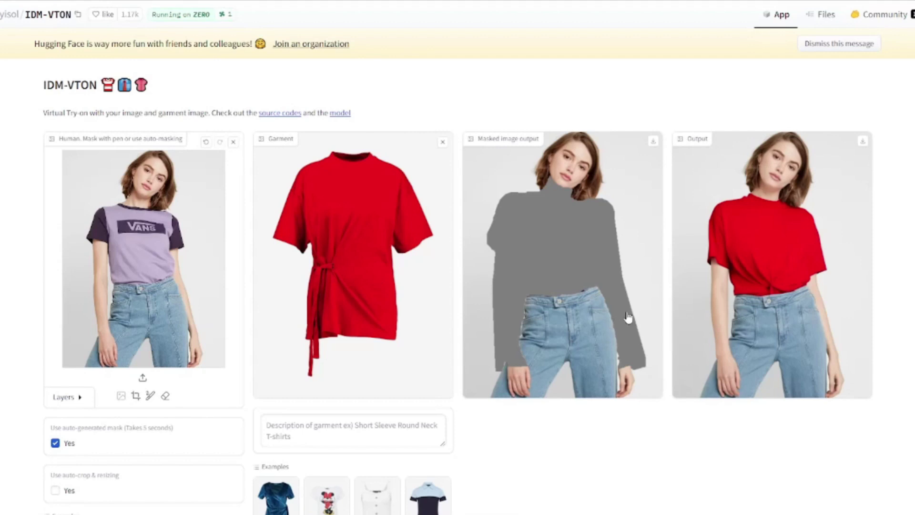
Replace the human image with the example photo of the seated man in the black leather jacket
scroll(40, 192, down, 4)
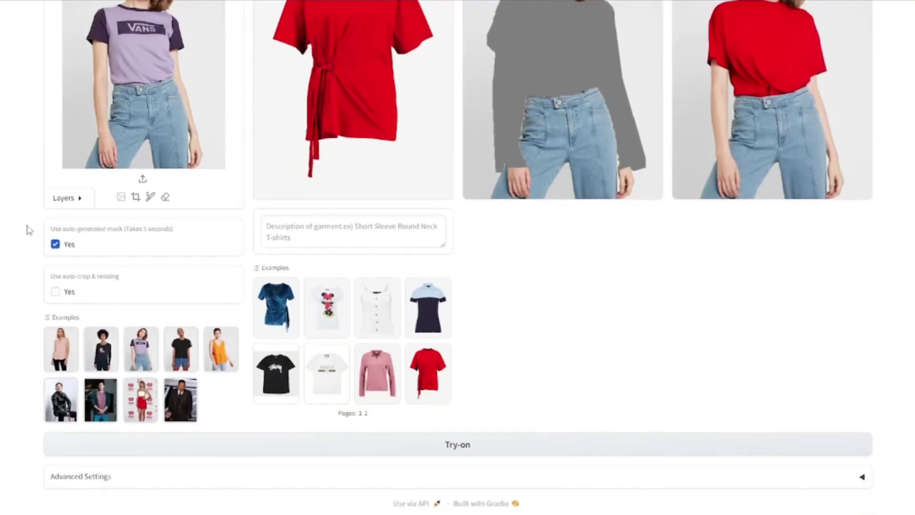
click(61, 405)
scroll(136, 269, up, 4)
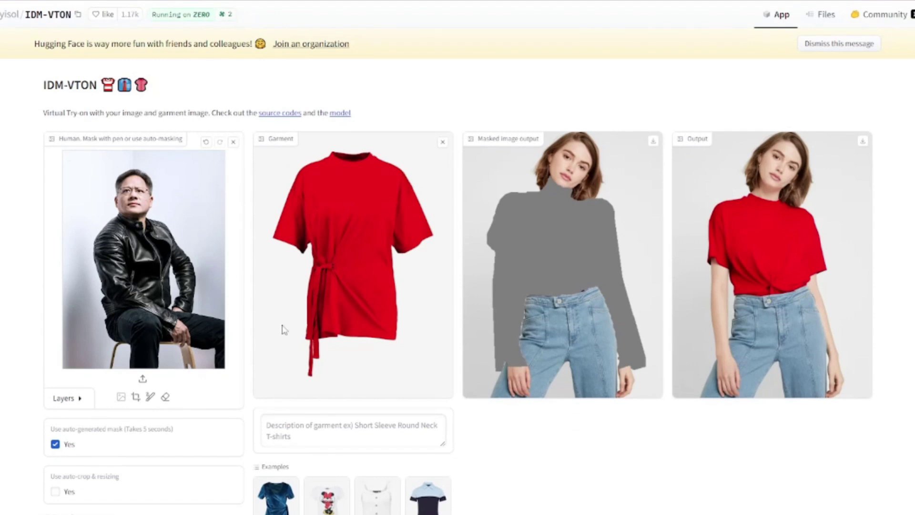
Replace the garment with the example white Gucci T-shirt
scroll(283, 328, down, 2)
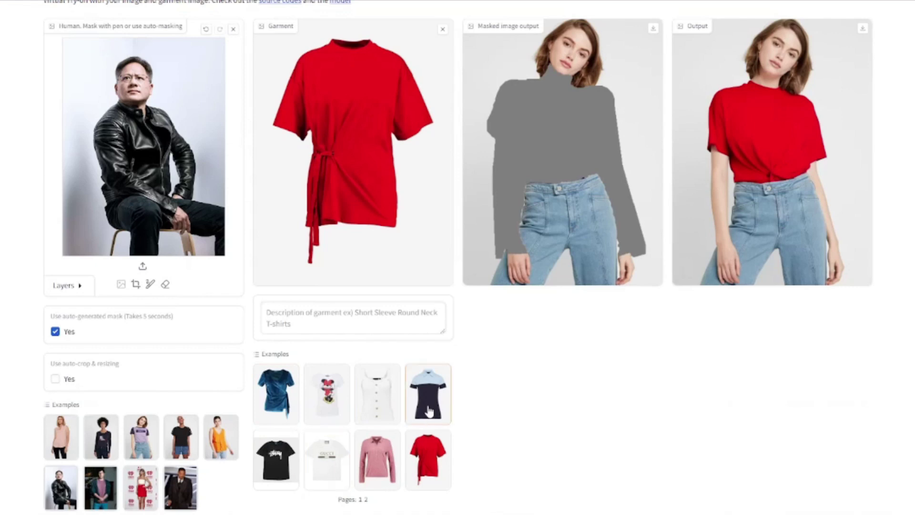
click(335, 463)
scroll(213, 180, up, 2)
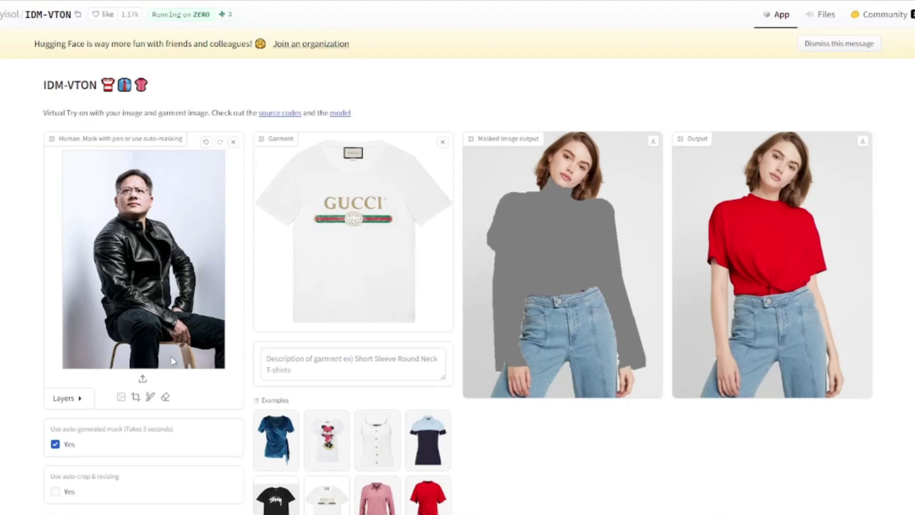
Run the try-on of the Gucci T-shirt on the seated man and view the output
scroll(172, 360, down, 1)
scroll(125, 376, down, 3)
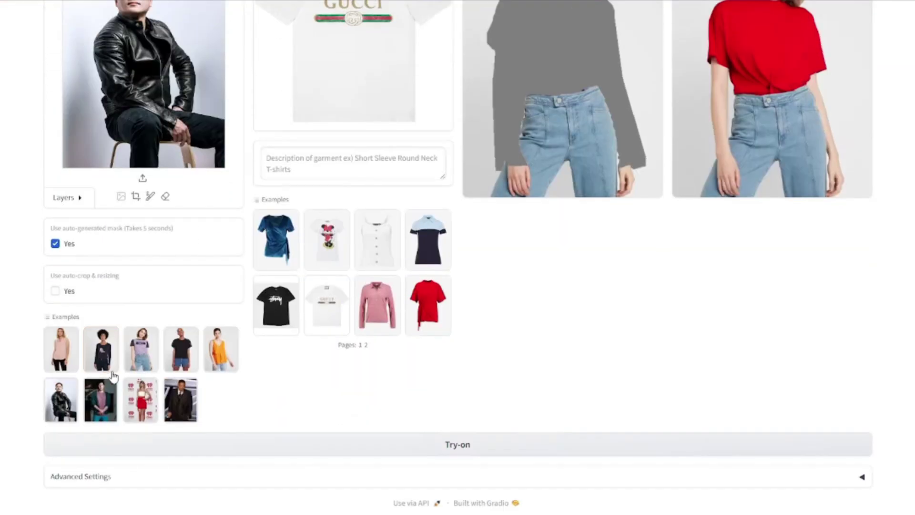
click(344, 452)
scroll(339, 230, up, 4)
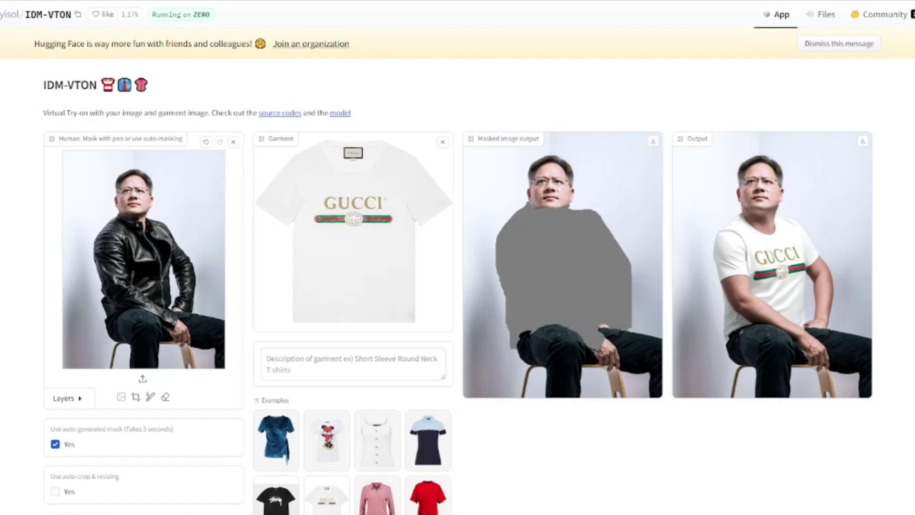
scroll(8, 270, down, 4)
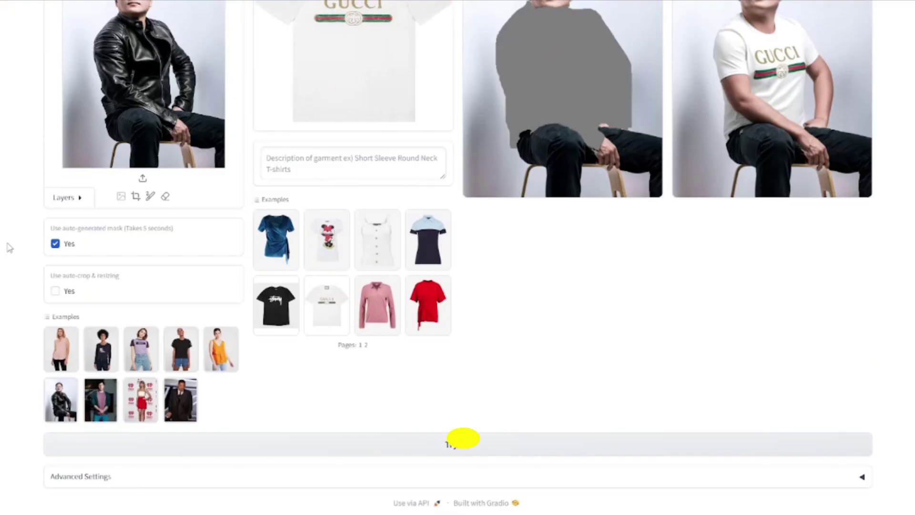
scroll(9, 248, up, 4)
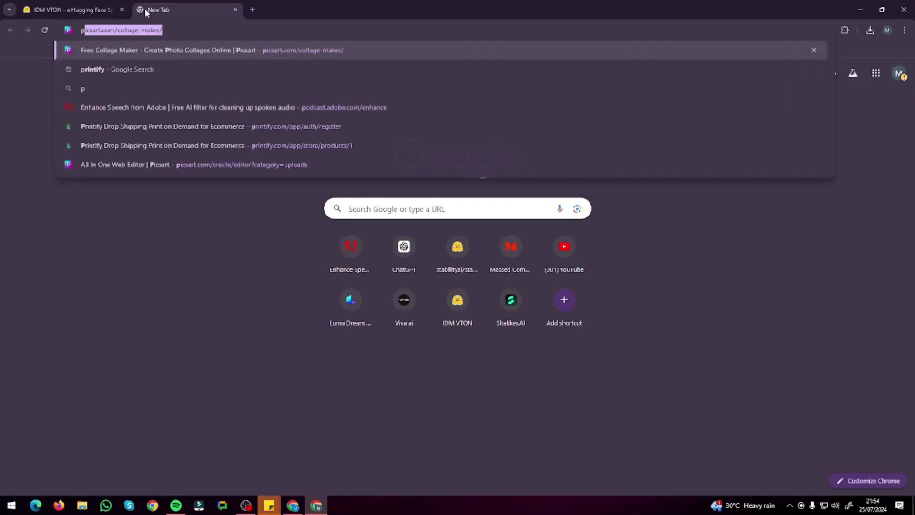
Search the web for printify and open the Printify store dashboard from its website
text(rint)
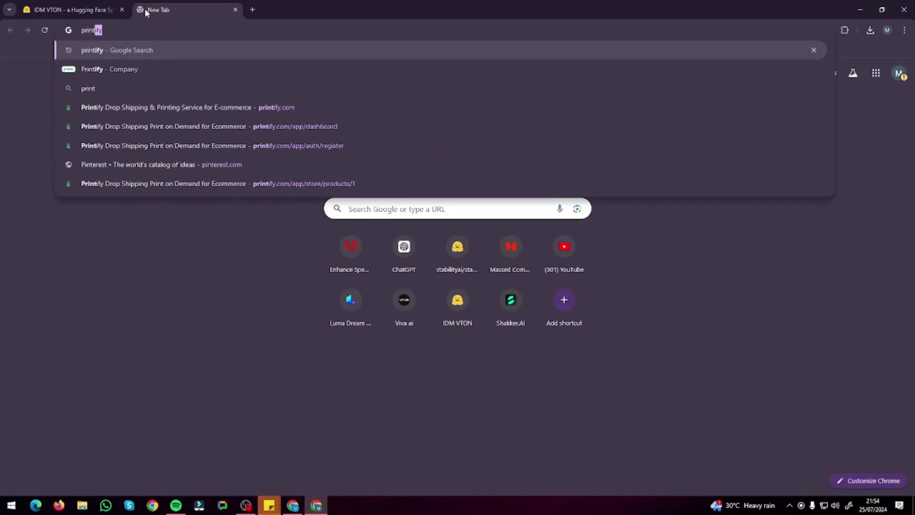
key(Return)
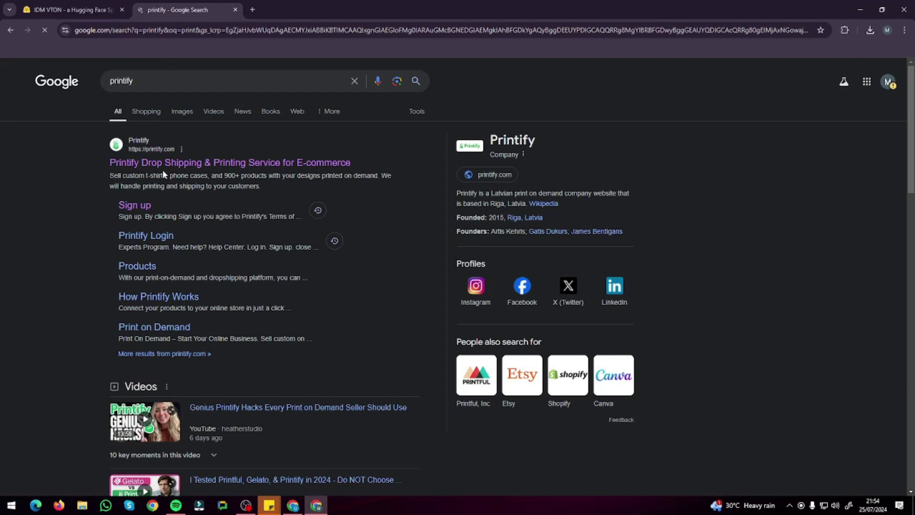
click(163, 164)
click(224, 294)
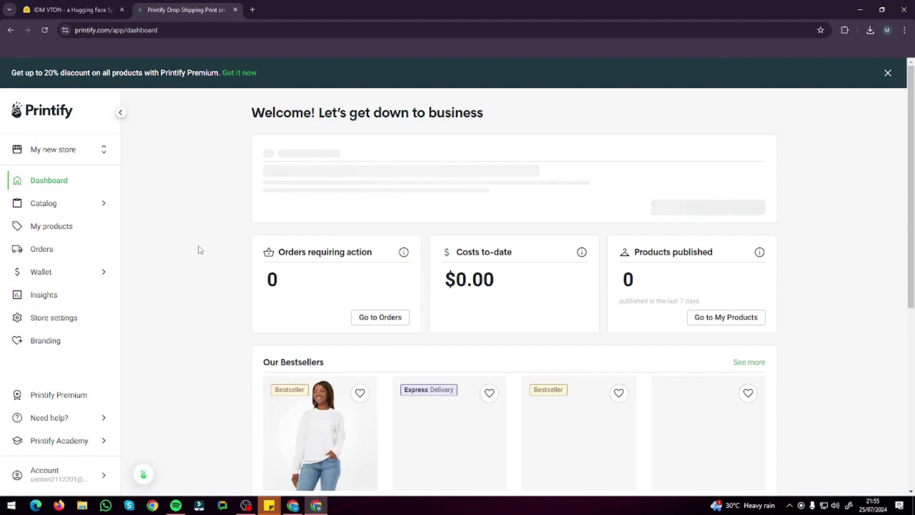
Open the My Products page of the Printify store and look through the listed products
click(80, 10)
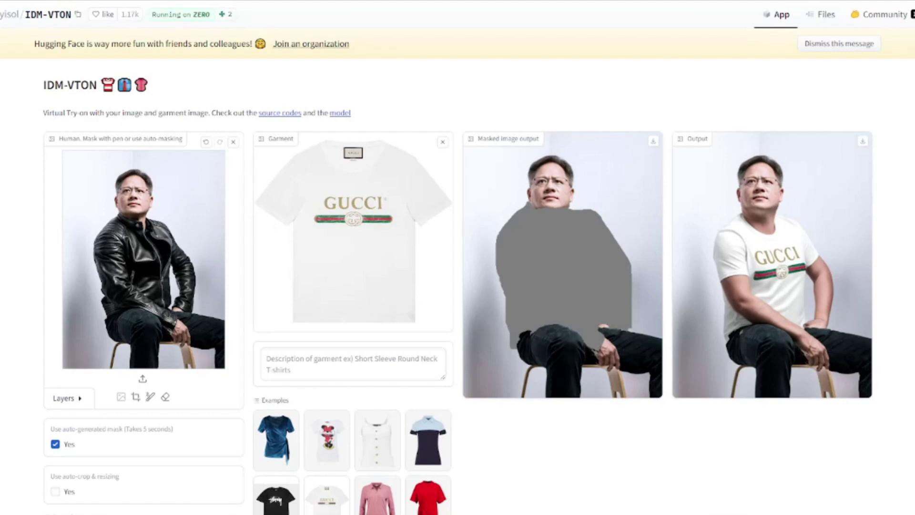
click(186, 10)
scroll(75, 209, down, 3)
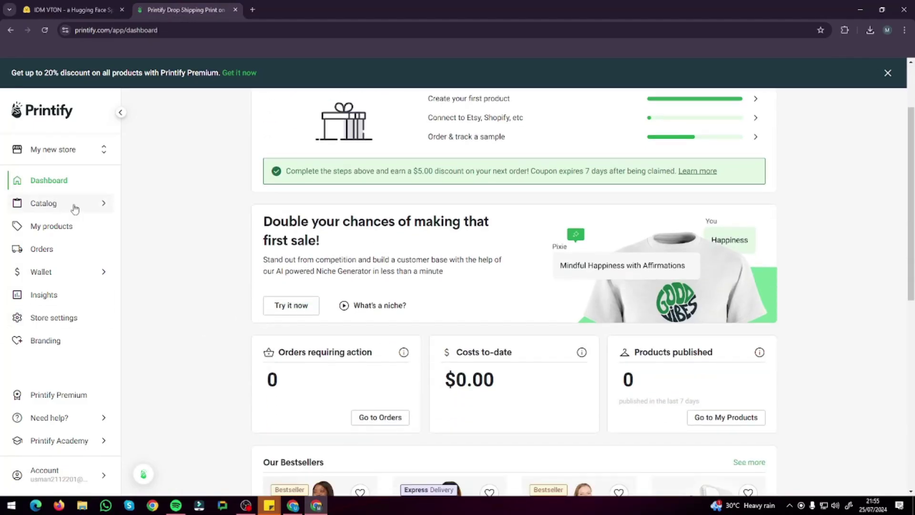
click(71, 227)
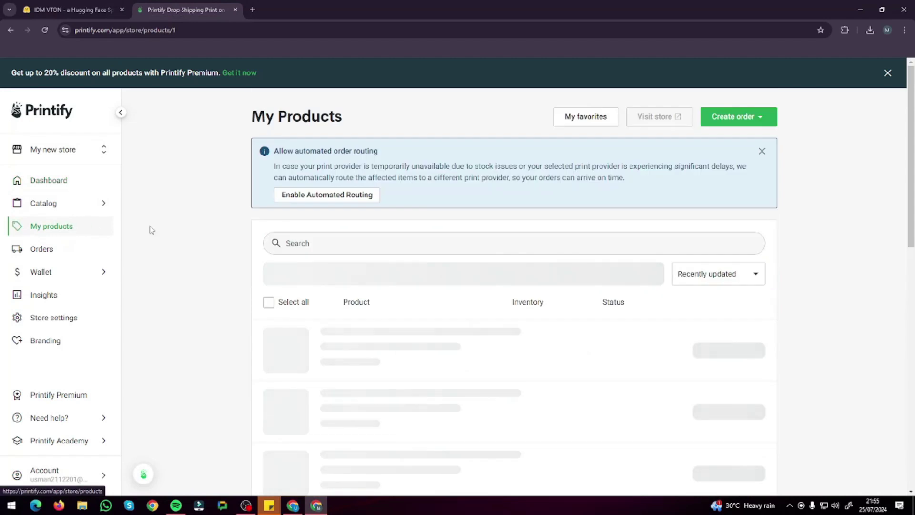
scroll(317, 293, down, 2)
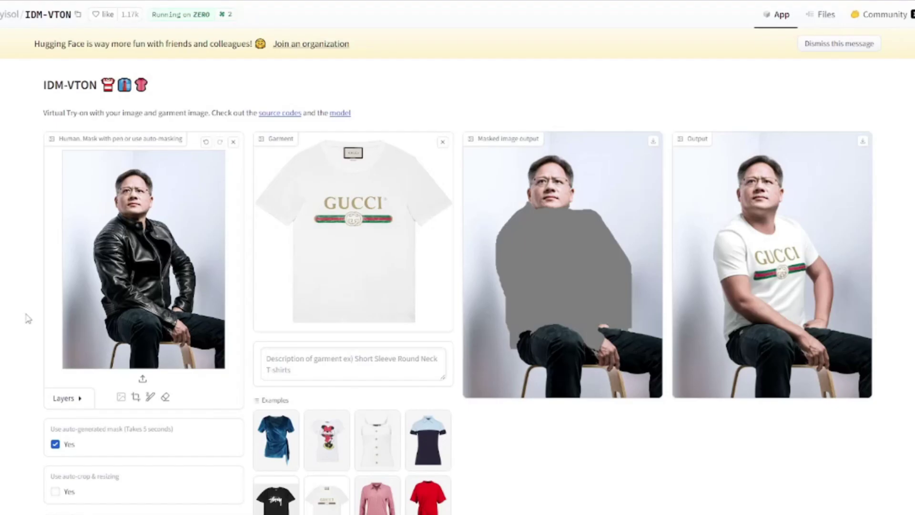
Preview the woman in the pink blouse, then use the example woman in the dark long-sleeve top as the human image
scroll(24, 317, down, 4)
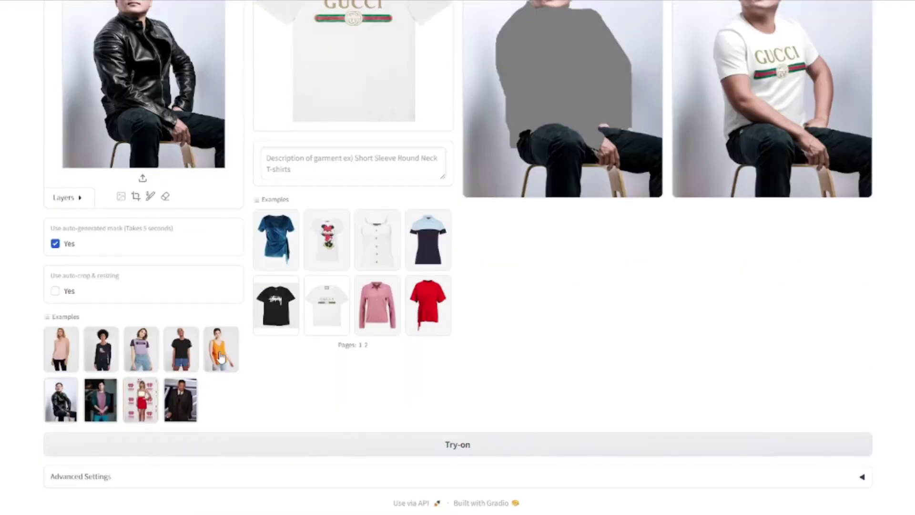
click(61, 347)
scroll(130, 360, up, 4)
scroll(153, 173, down, 4)
click(112, 351)
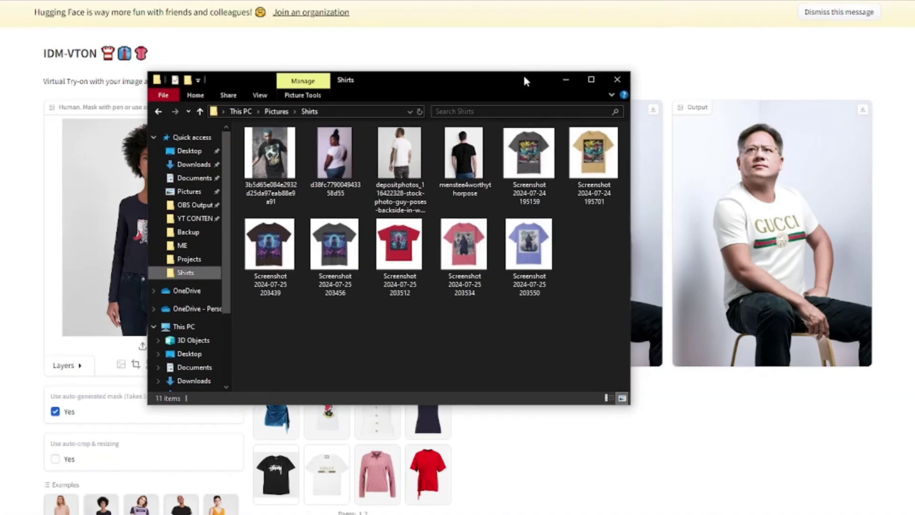
Look over the shirt images in the Shirts folder, then use the example woman in the black T-shirt and denim shorts as the human image
drag(591, 298, 228, 230)
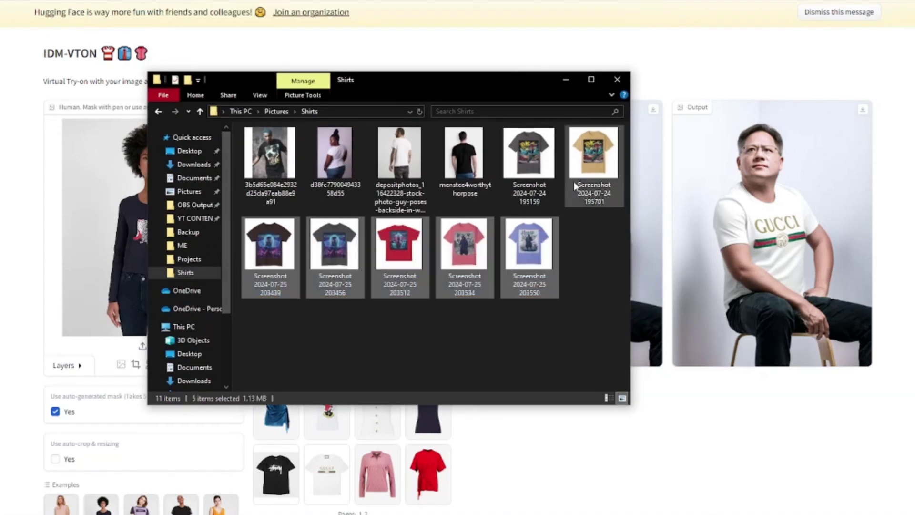
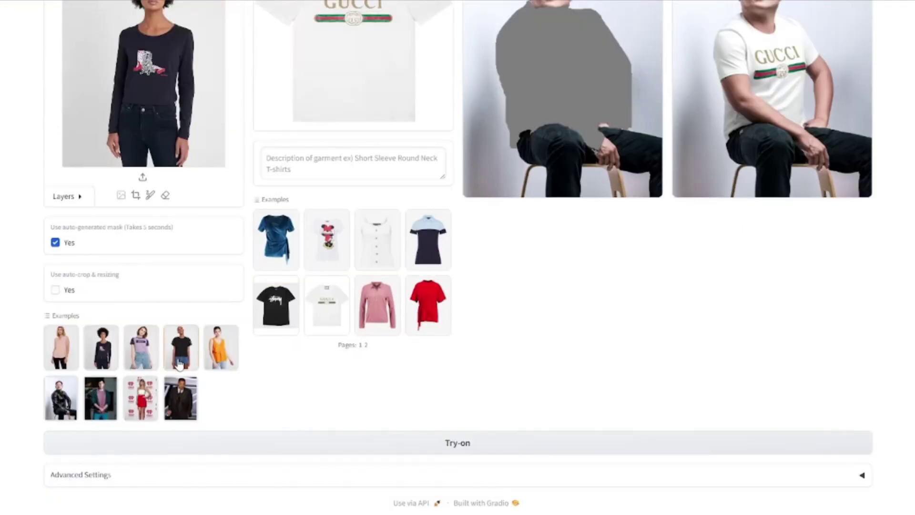
click(175, 336)
scroll(62, 223, up, 4)
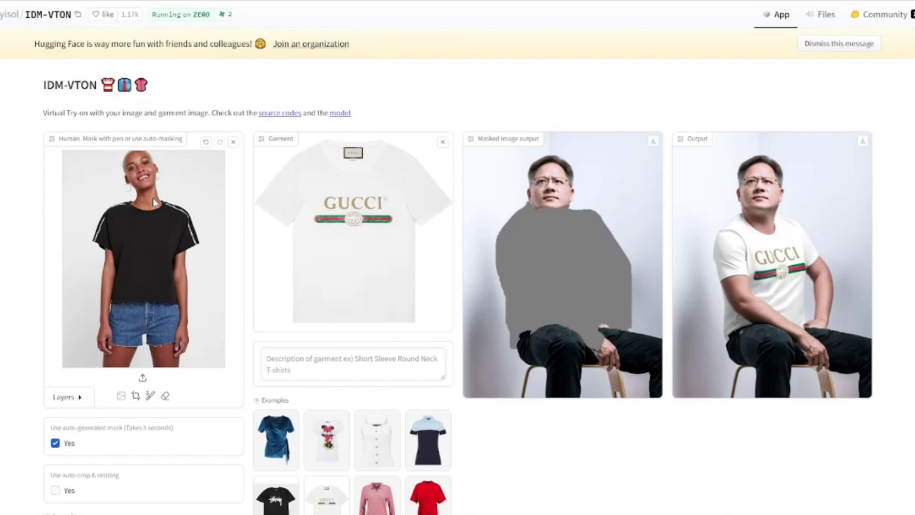
Replace the Gucci garment with the uploaded dark grey T-shirt image showing the Ride the Wave skateboarder design
click(442, 142)
click(355, 196)
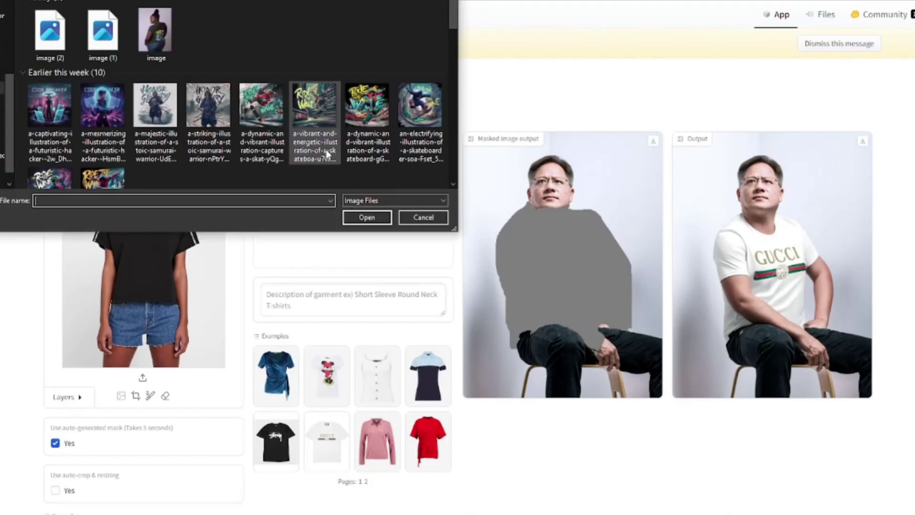
double_click(367, 105)
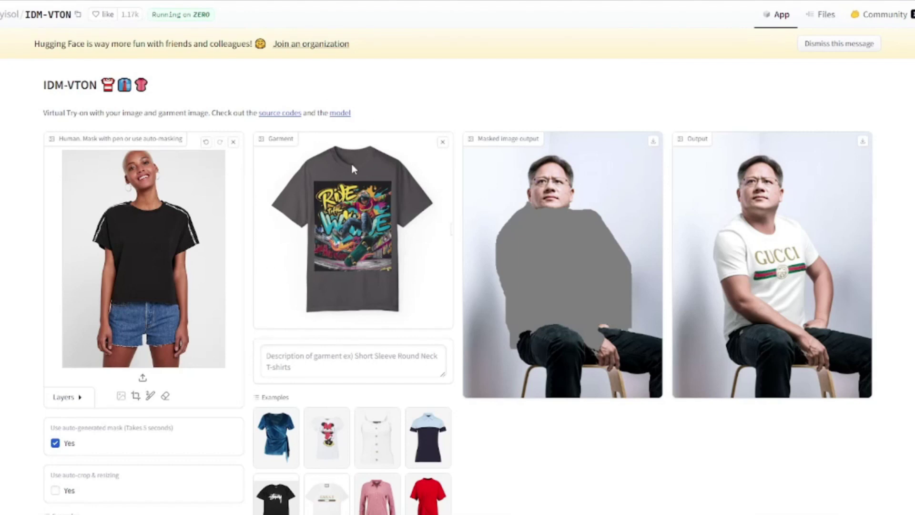
Run the try-on of the Ride the Wave T-shirt with the auto-generated mask and view the output
scroll(232, 232, down, 3)
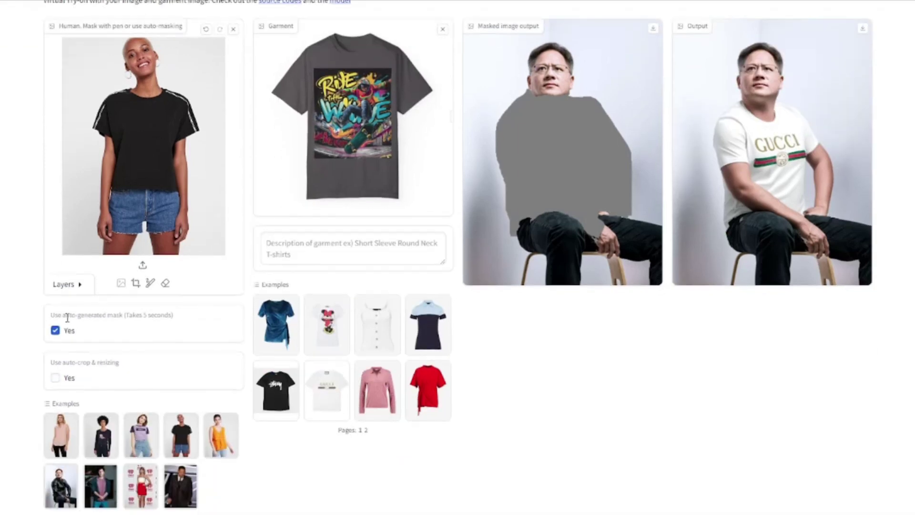
scroll(201, 333, down, 2)
click(464, 445)
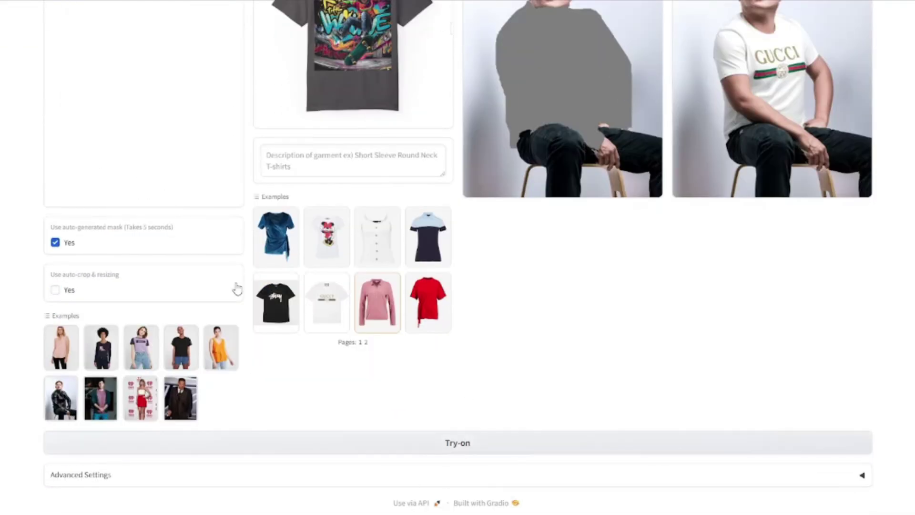
scroll(310, 293, up, 5)
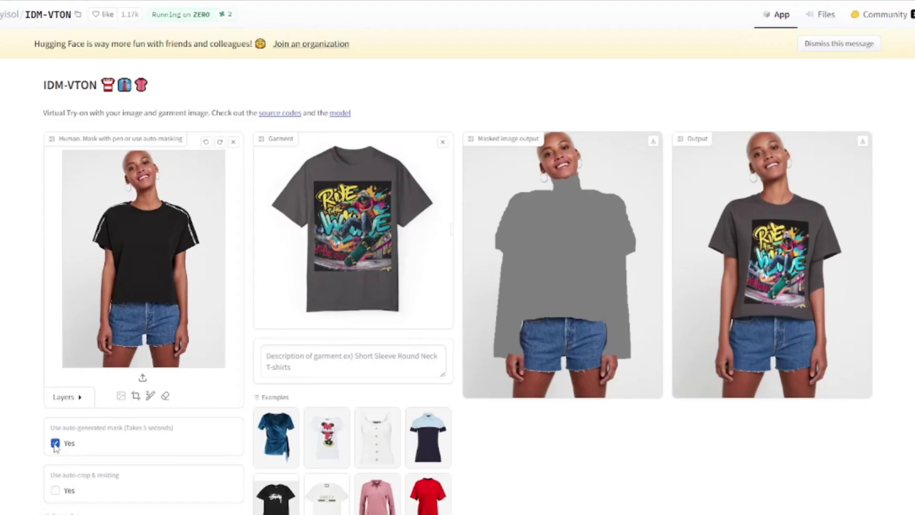
With the auto-generated mask off, paint a mask over the woman's whole black T-shirt and rerun the try-on
click(150, 396)
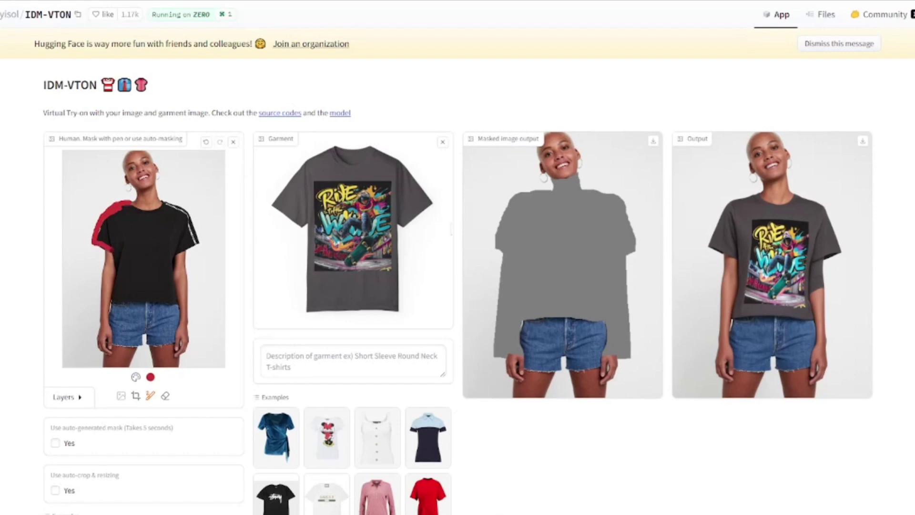
mouse_move(116, 286)
mouse_down()
mouse_move(181, 255)
mouse_move(197, 214)
mouse_move(143, 210)
mouse_move(133, 248)
mouse_move(174, 237)
mouse_up()
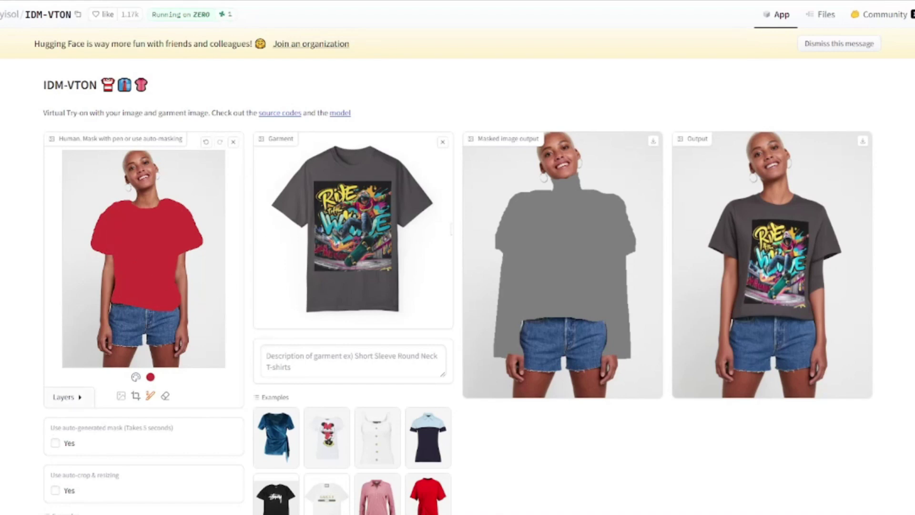
scroll(126, 384, down, 4)
click(419, 443)
scroll(179, 369, up, 4)
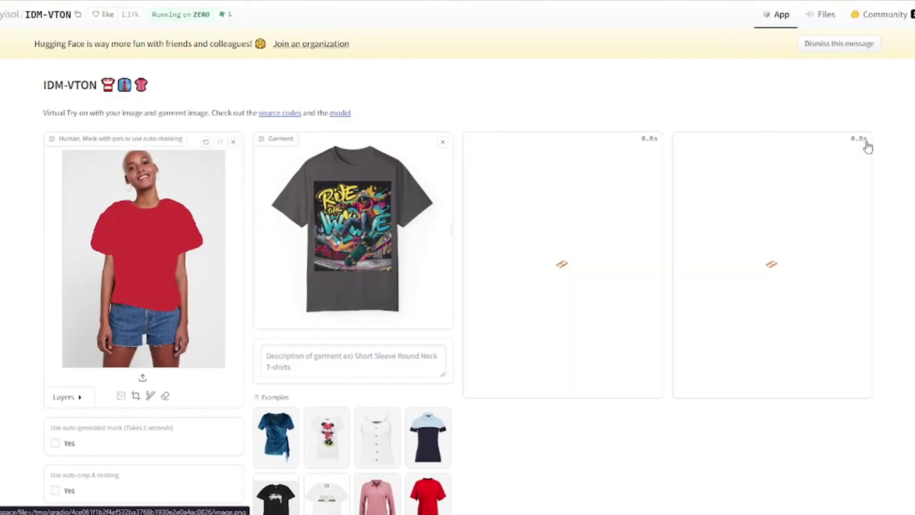
click(867, 144)
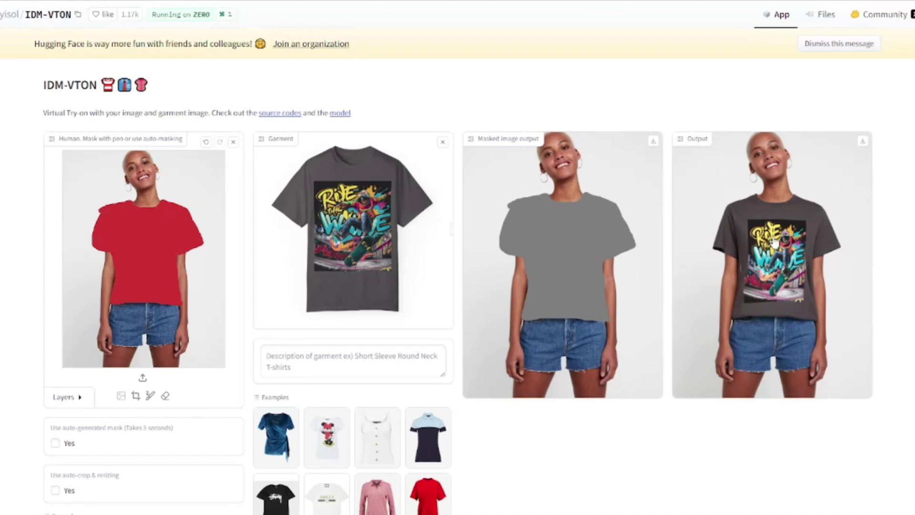
Replace the human image with the example woman in the red skirt and the garment with the dark brown Code Breaker T-shirt
click(233, 142)
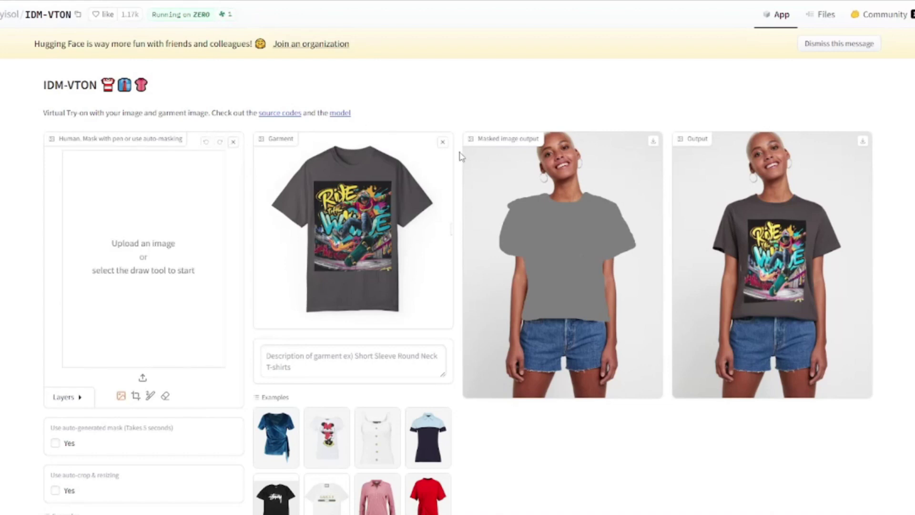
click(442, 142)
scroll(34, 321, down, 4)
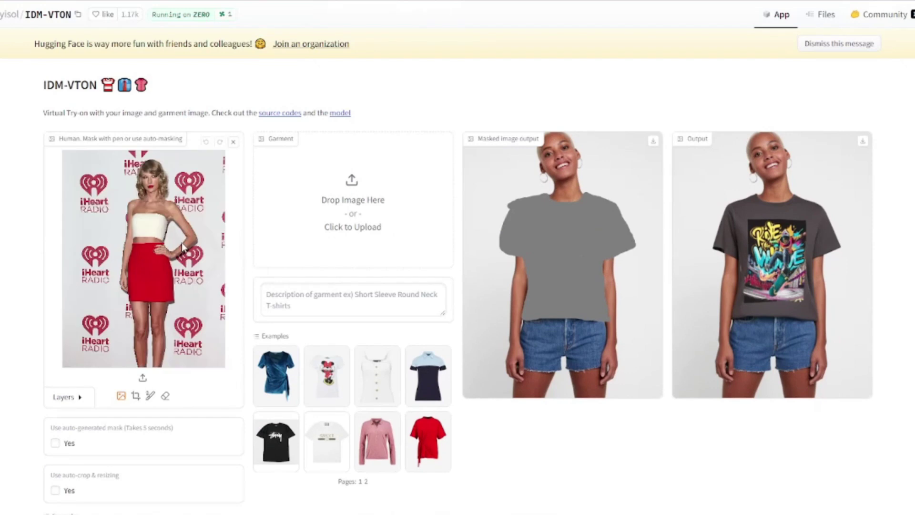
click(334, 199)
double_click(424, 29)
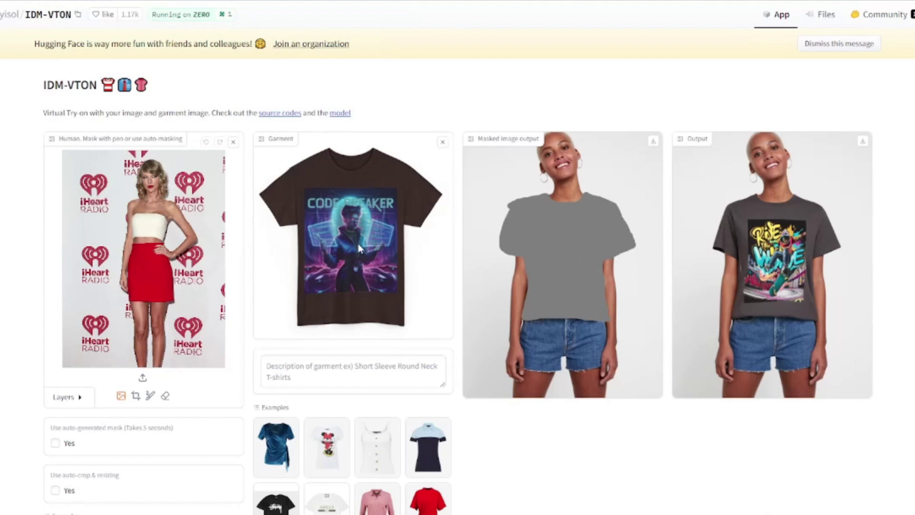
Enable the auto-generated mask and run the try-on of the Code Breaker T-shirt on the woman in the red skirt
click(55, 442)
scroll(89, 303, down, 3)
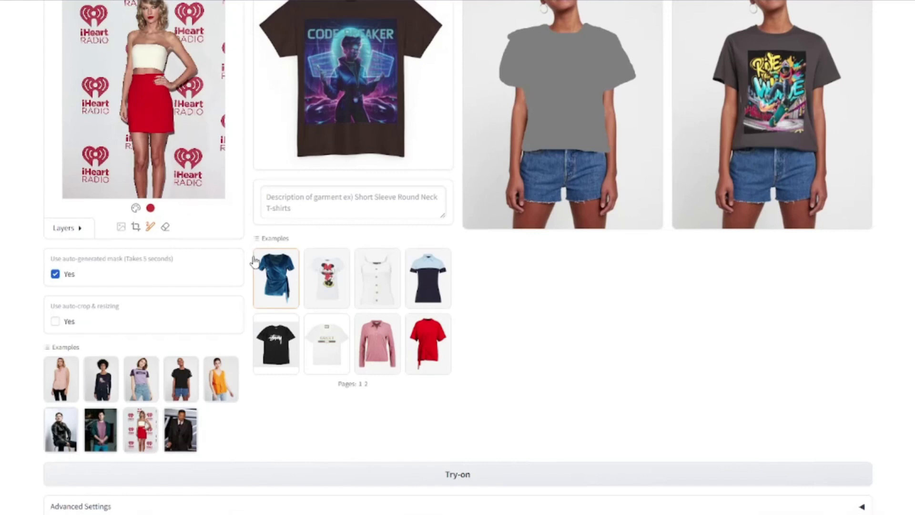
click(490, 474)
scroll(576, 198, up, 5)
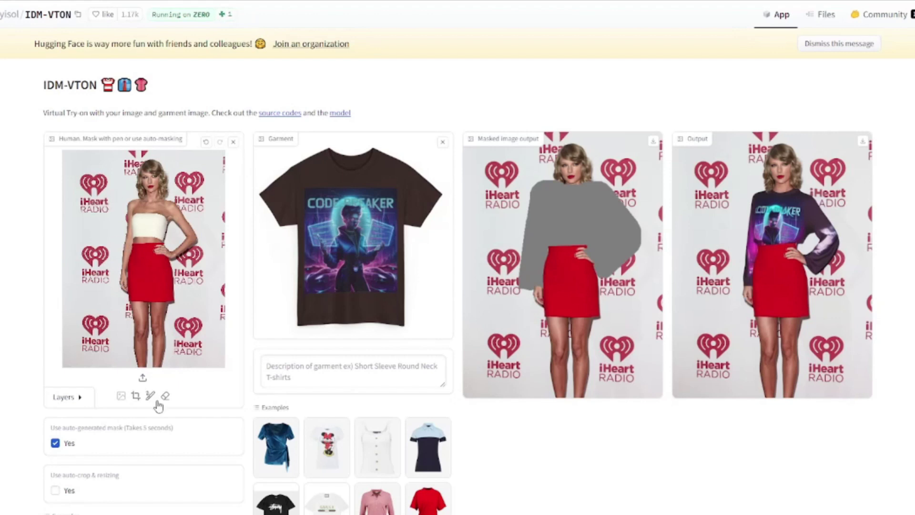
Disable the auto-generated mask, paint a short-sleeved shirt shape over the woman's upper body, and rerun the try-on
click(55, 443)
click(151, 396)
mouse_move(132, 202)
mouse_down()
mouse_move(165, 202)
mouse_move(163, 243)
mouse_move(138, 244)
mouse_move(131, 202)
mouse_move(176, 217)
mouse_move(143, 212)
mouse_move(155, 211)
mouse_up()
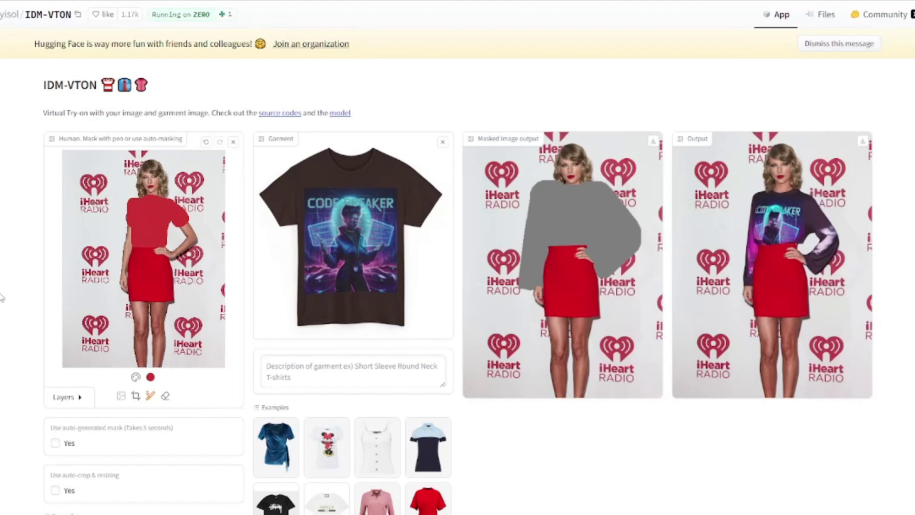
scroll(161, 367, down, 4)
click(392, 445)
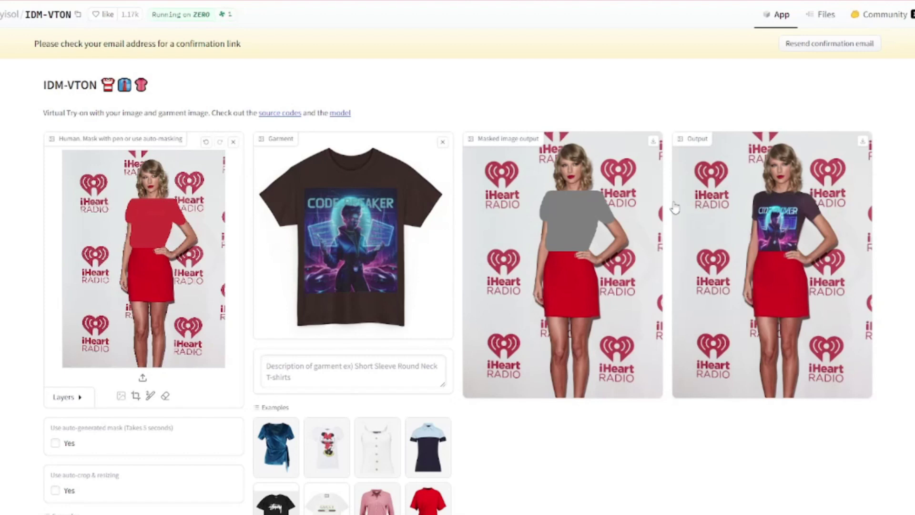
Upload the back-view photo of the man in black as the human image and the red Code Breaker back-print T-shirt as the garment
click(233, 141)
click(143, 377)
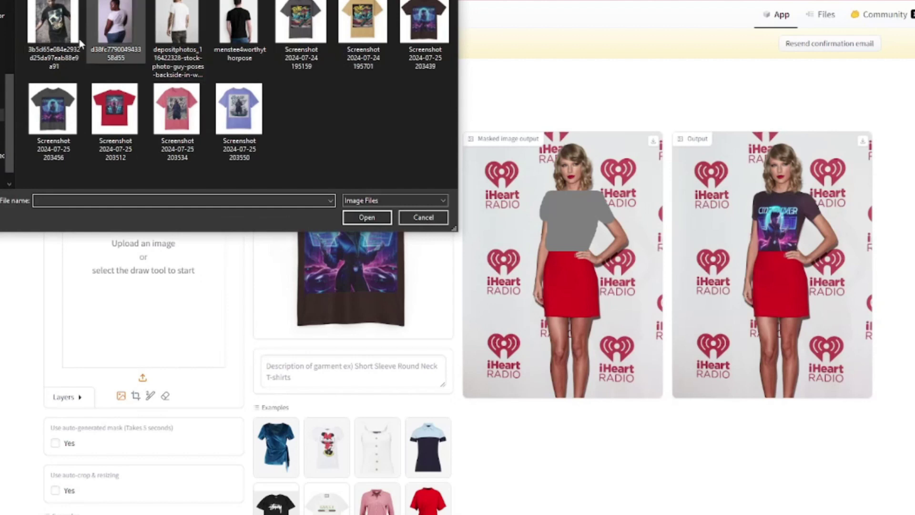
double_click(236, 22)
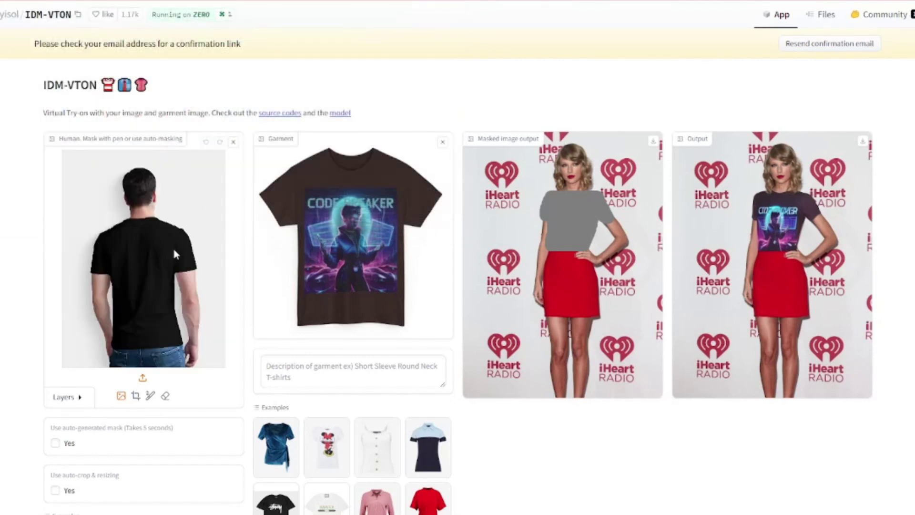
click(442, 142)
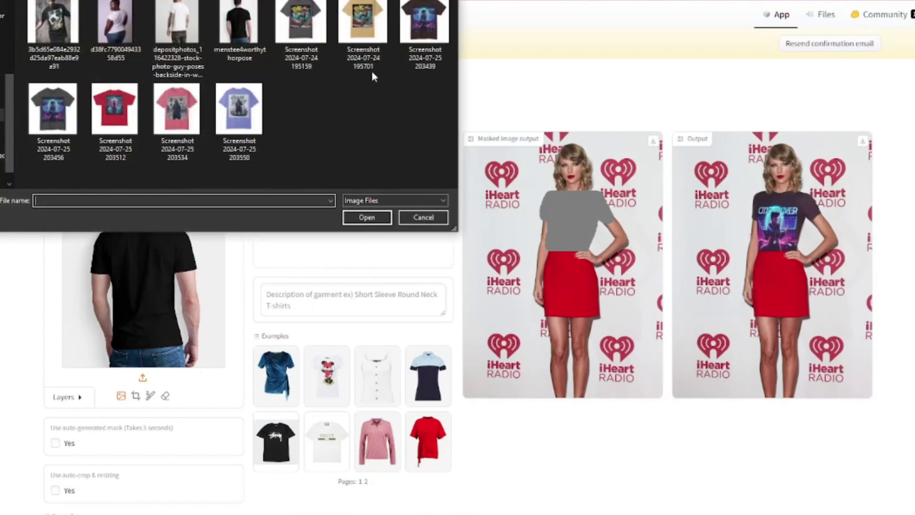
double_click(135, 120)
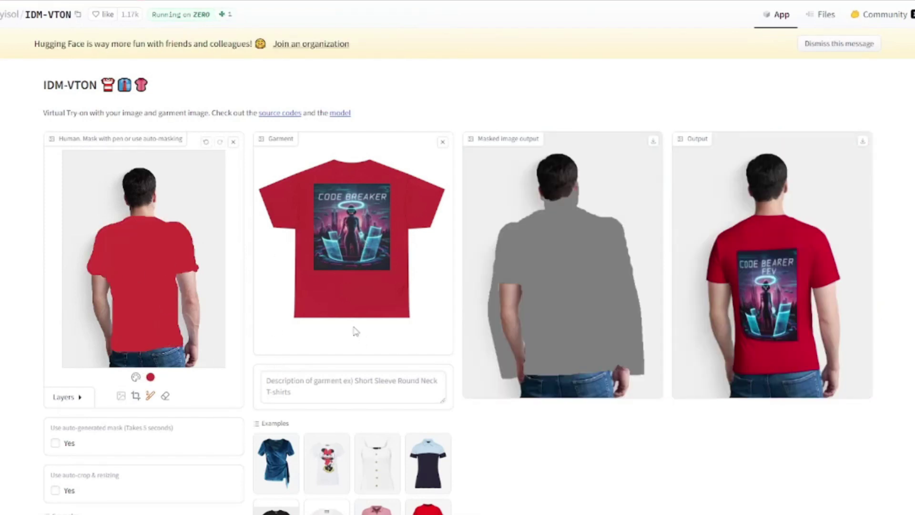
Run the try-on of the red Code Breaker T-shirt using the mask painted over the man's back and sleeves
scroll(408, 265, down, 4)
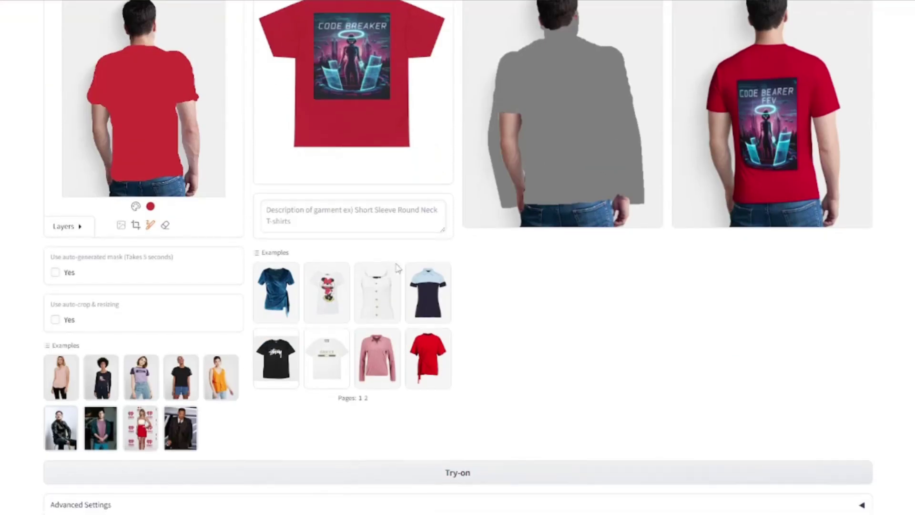
click(473, 448)
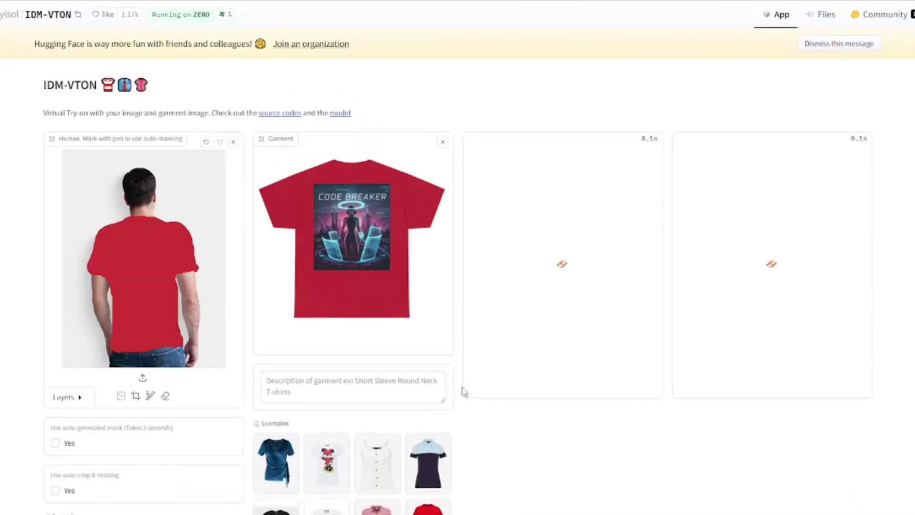